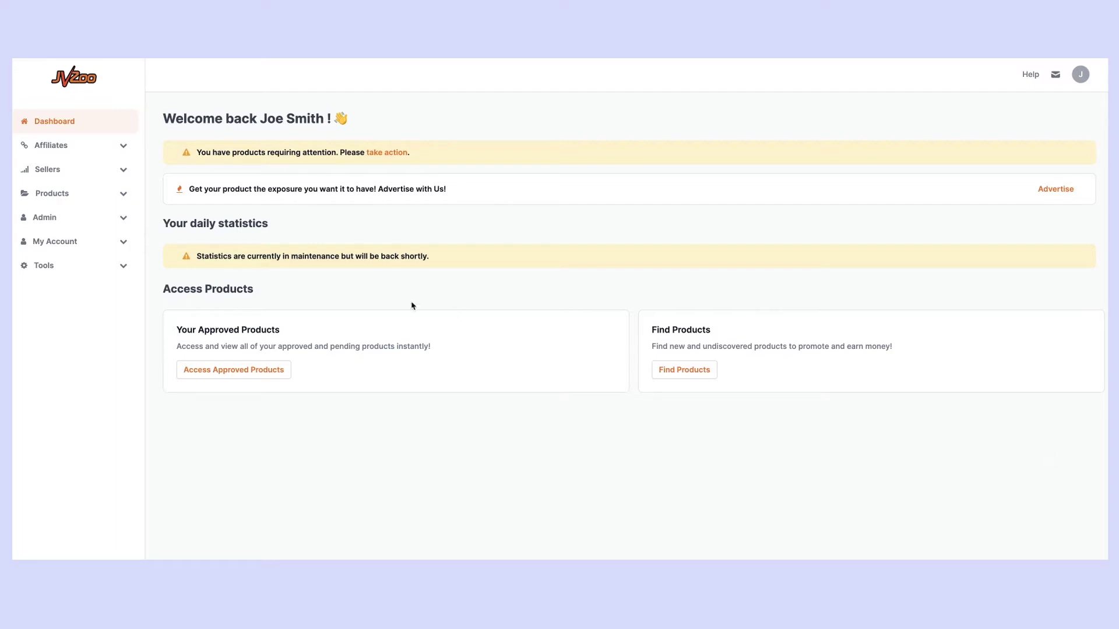
Go to Affiliate Requests under the Sellers section of the sidebar.
click(60, 173)
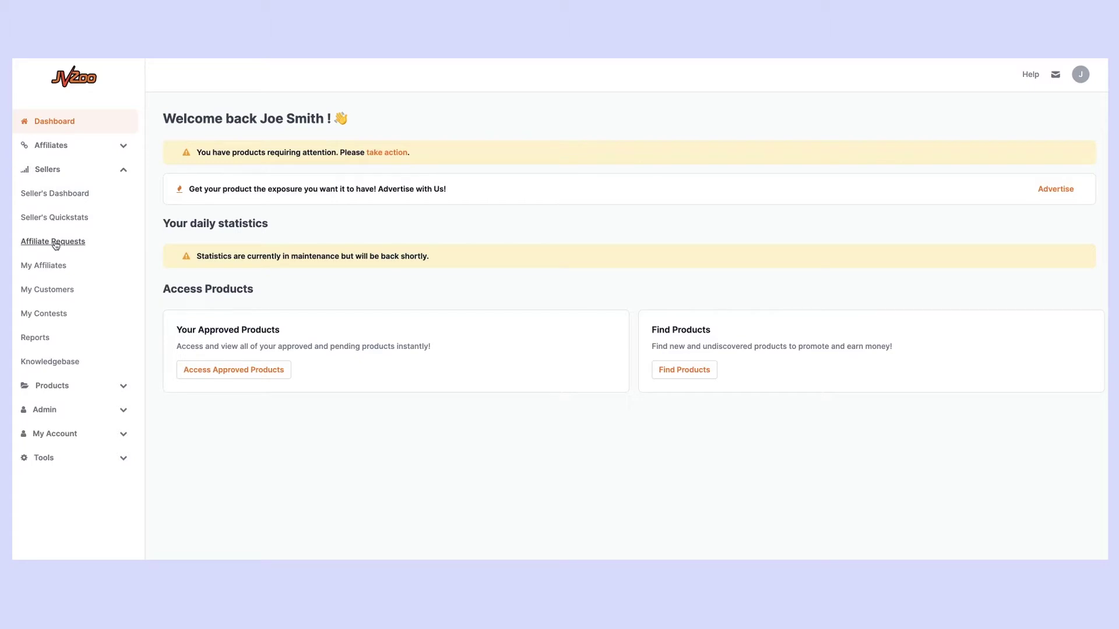
click(55, 246)
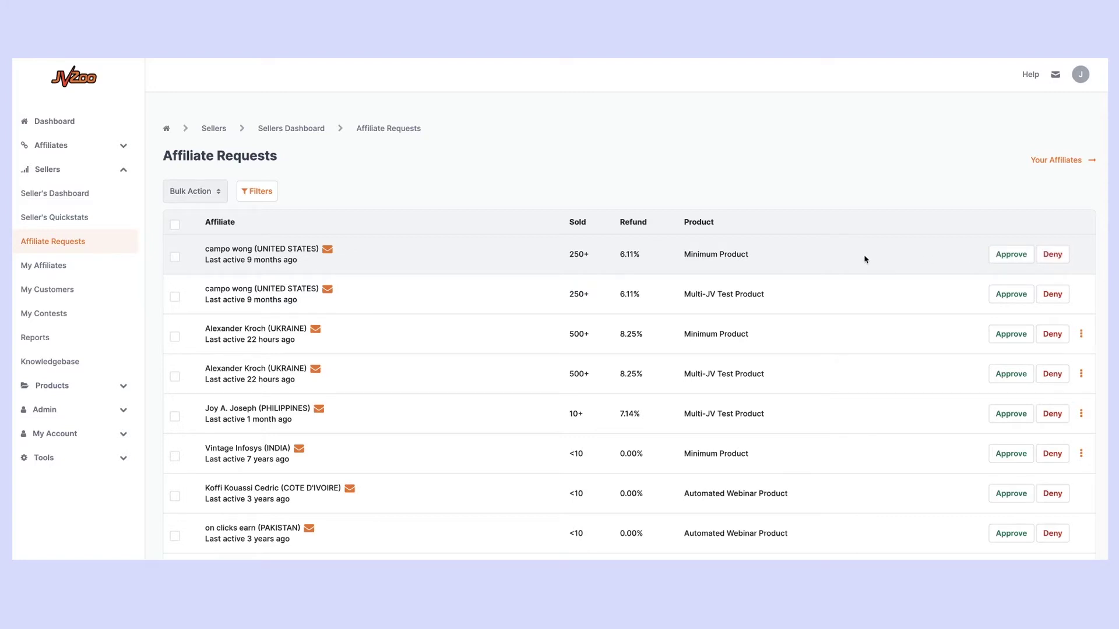
scroll(729, 274, down, 3)
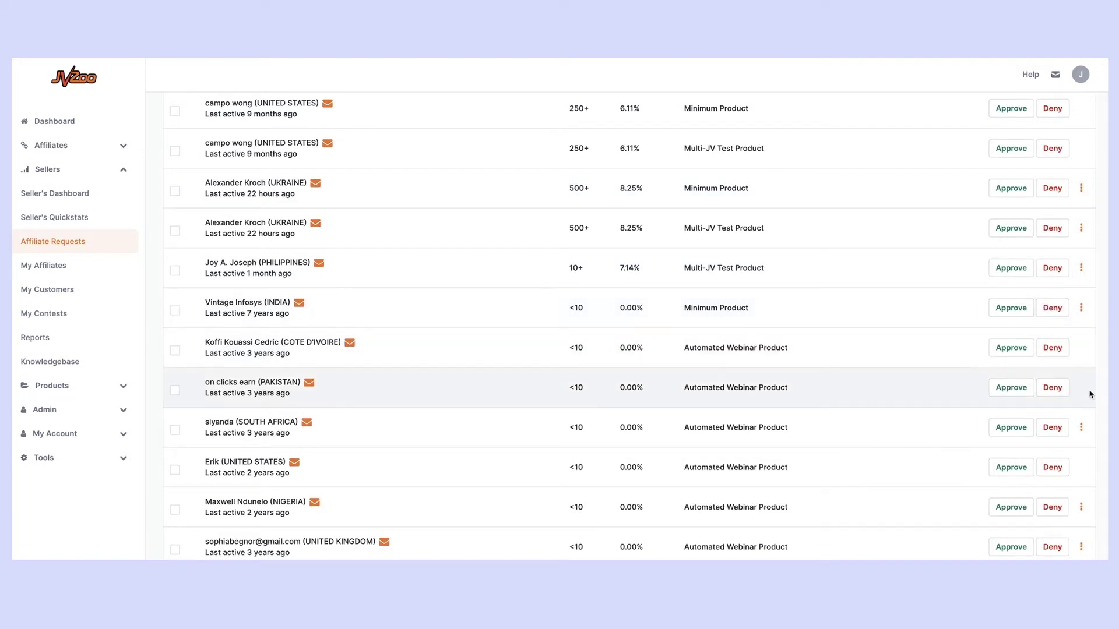
scroll(1091, 394, up, 1)
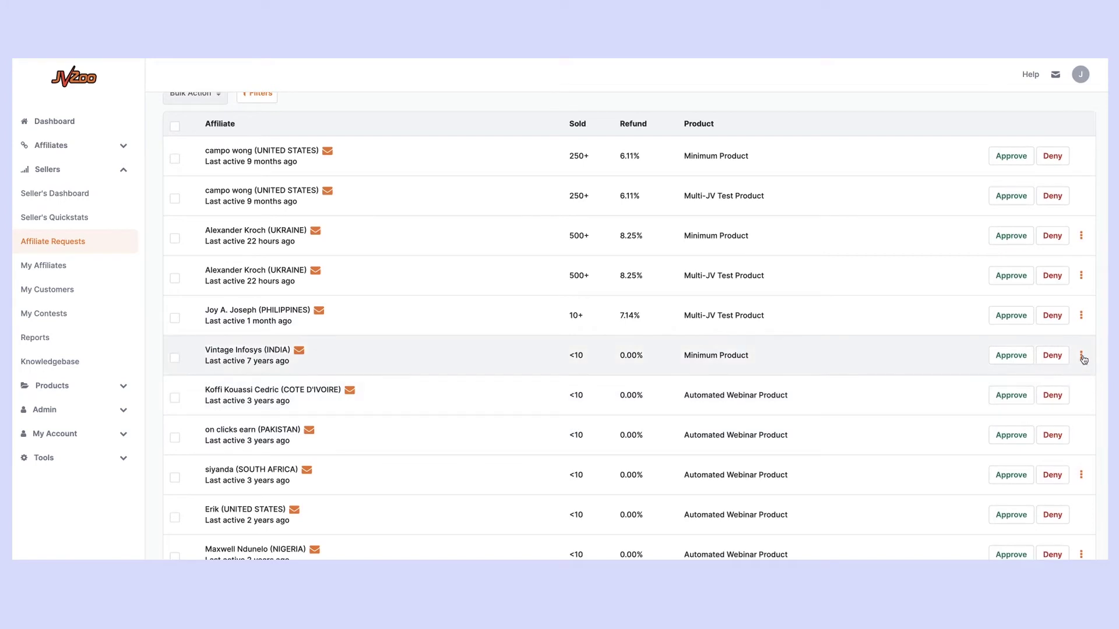
Show the extra options menu on Vintage Infosys's Minimum Product request row.
click(1082, 359)
View Vintage Infosys's request message, which reads "please approval.".
click(1049, 374)
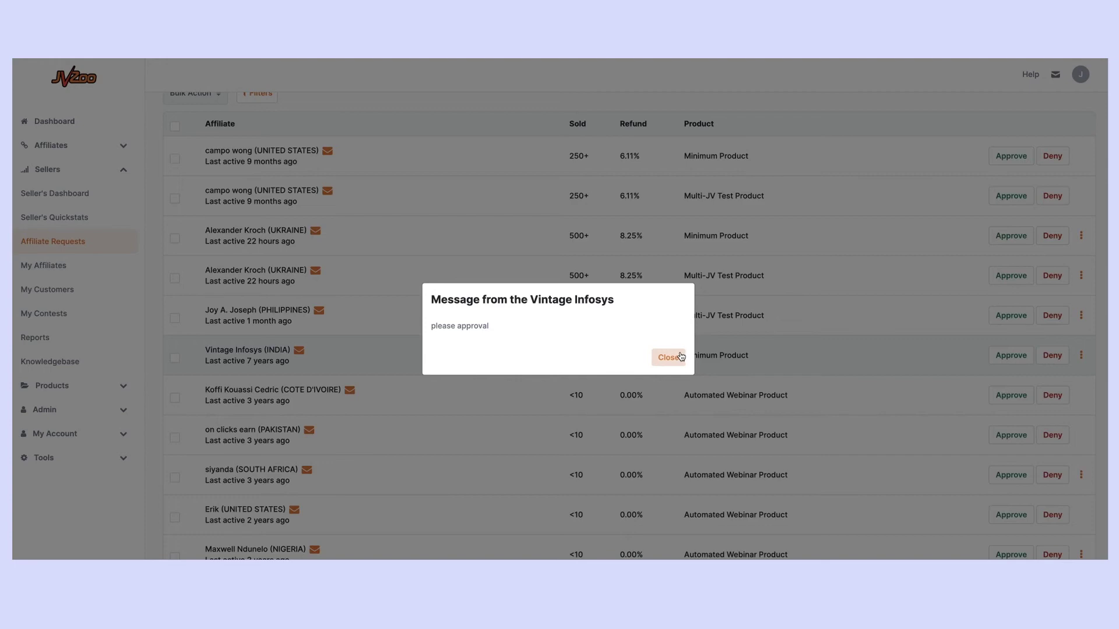
click(681, 357)
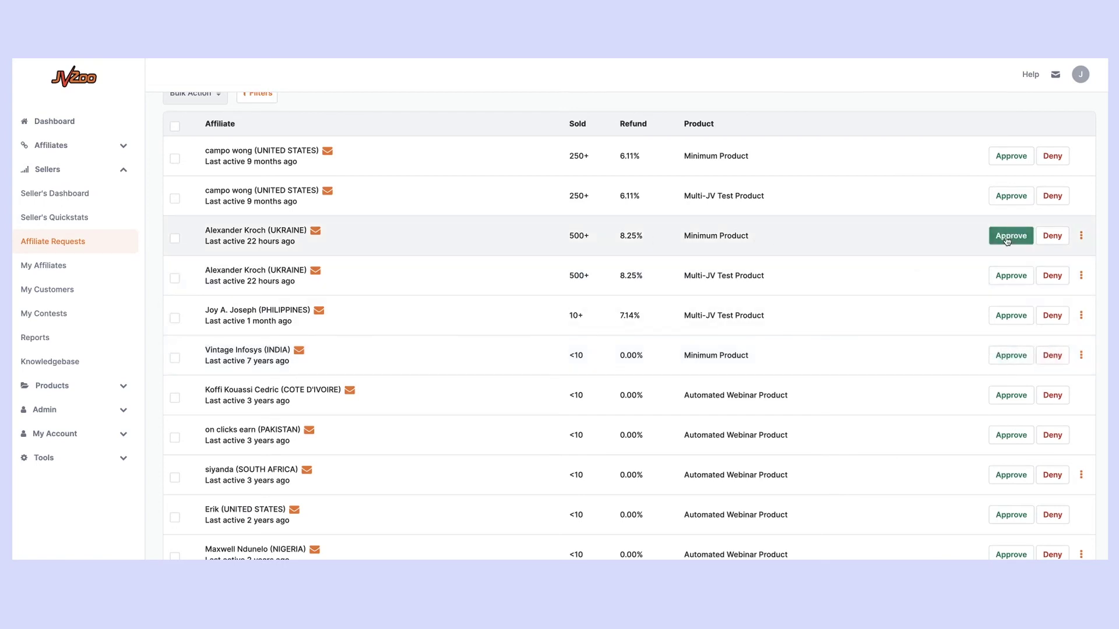
click(1014, 237)
click(1012, 236)
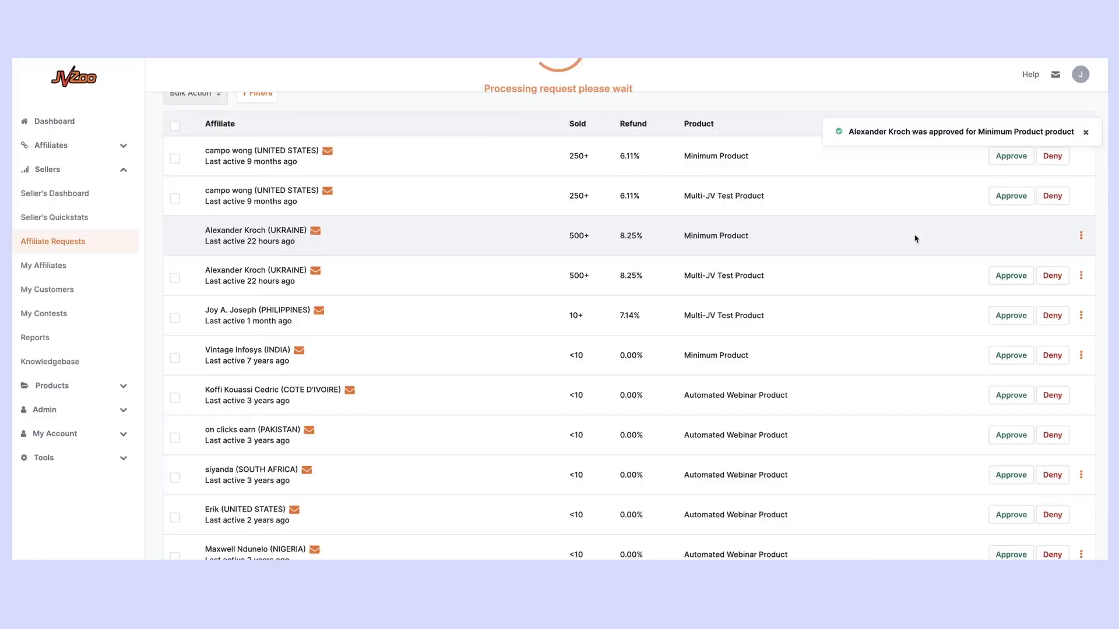